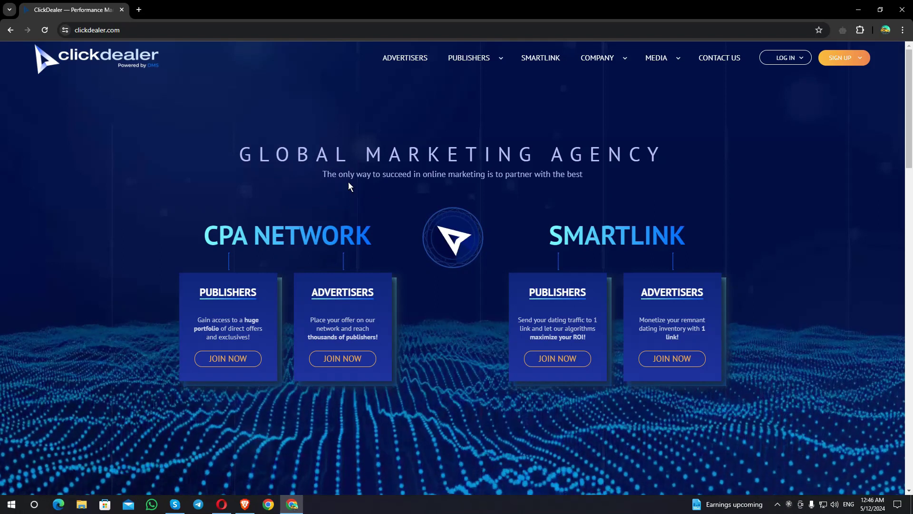
Open the SmartLink sign-up form for publishers from the ClickDealer home page.
drag(350, 159, 239, 158)
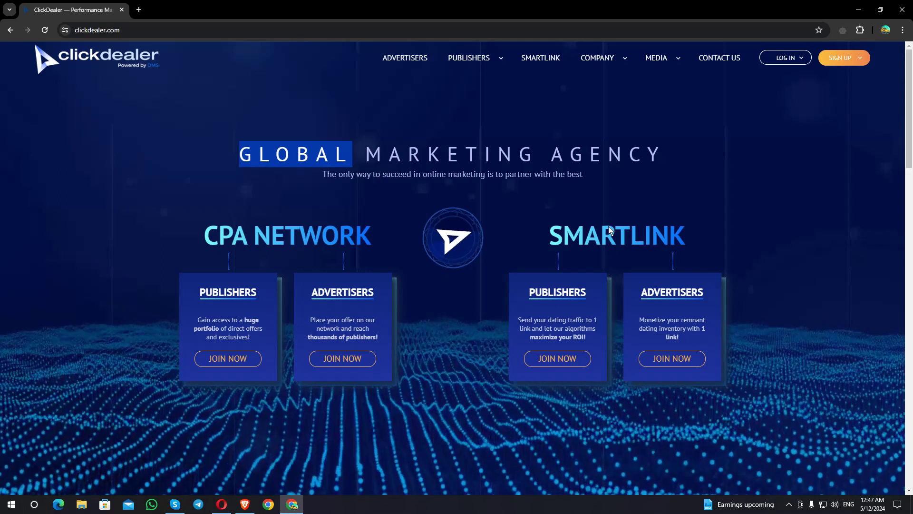
drag(686, 231, 529, 233)
drag(368, 242, 170, 236)
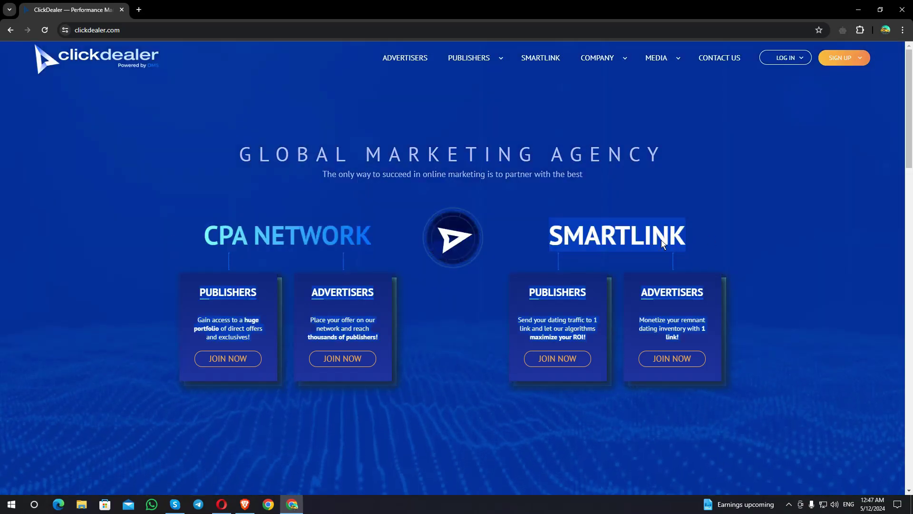
click(649, 235)
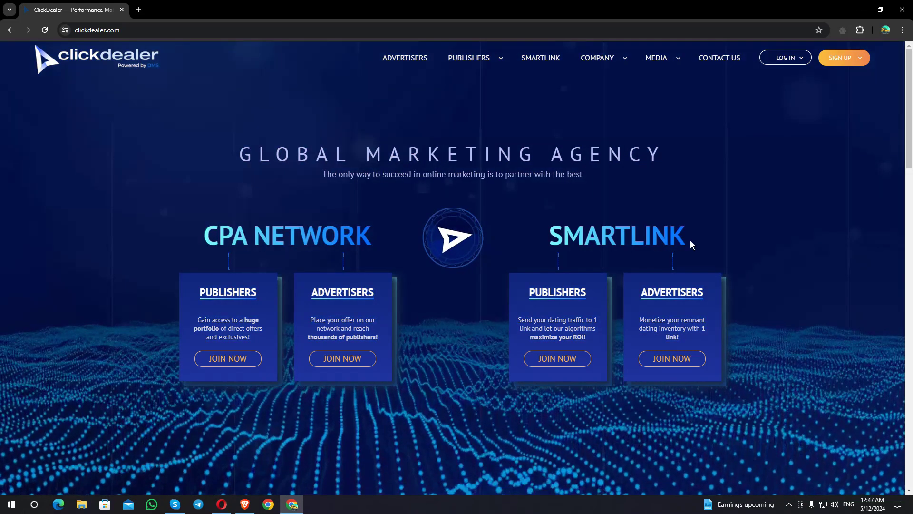
drag(689, 238, 578, 241)
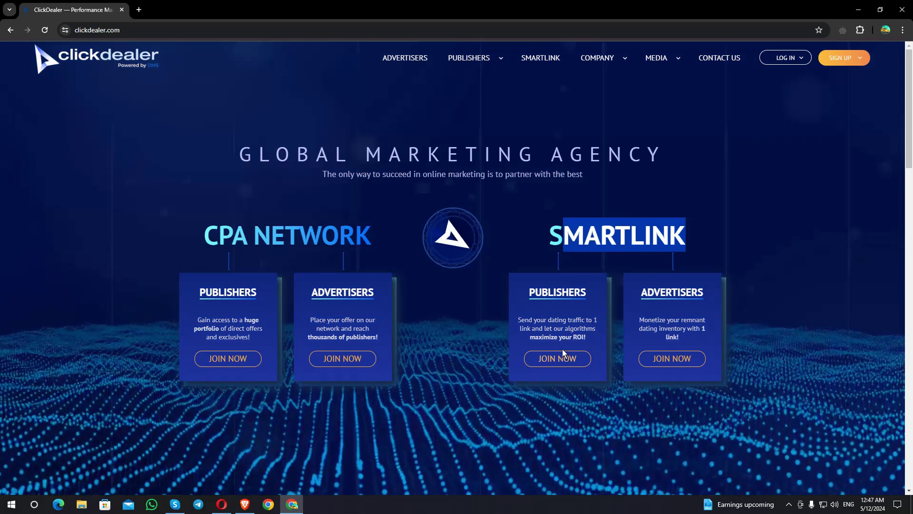
click(564, 354)
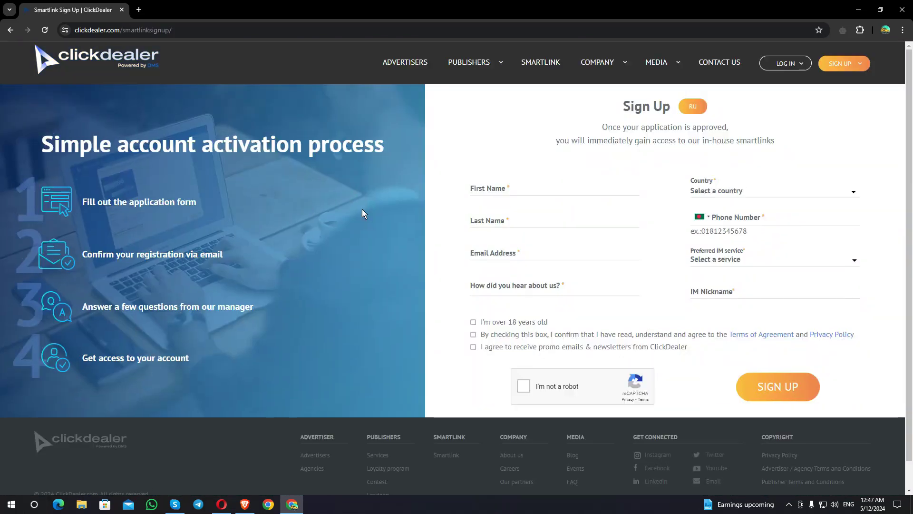
Go through the name and email fields and enter Youtube as the answer to how you heard about the company.
click(505, 192)
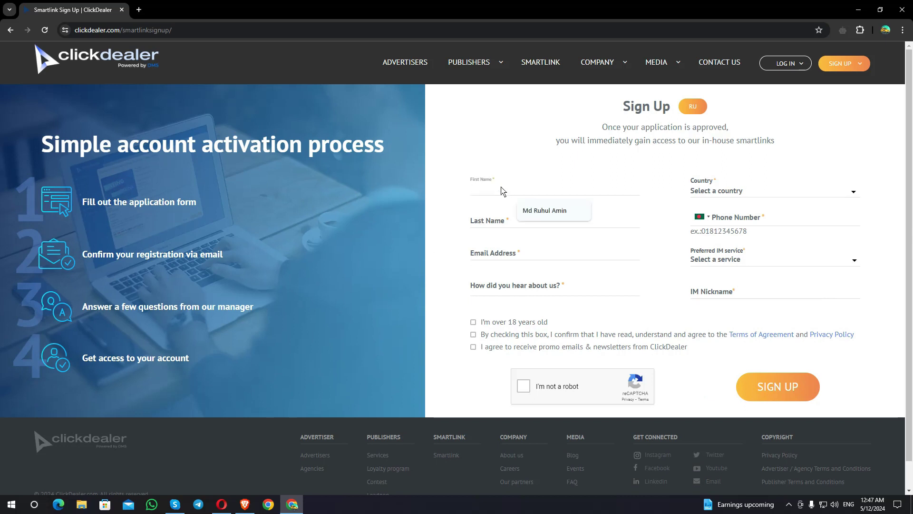
click(492, 224)
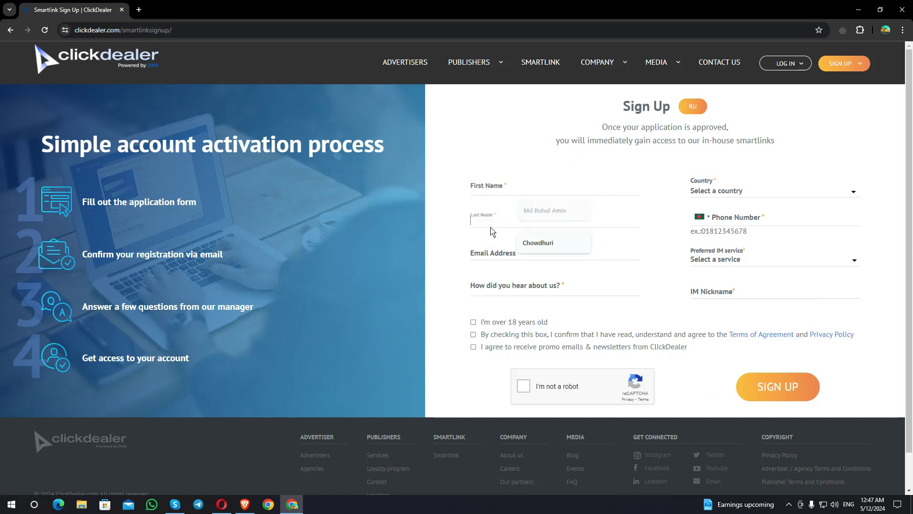
click(495, 253)
click(486, 293)
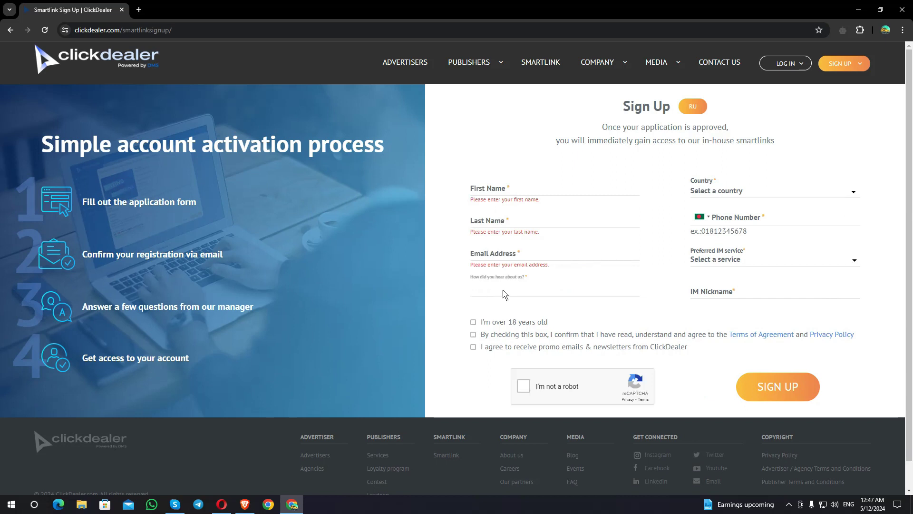
click(465, 280)
click(508, 292)
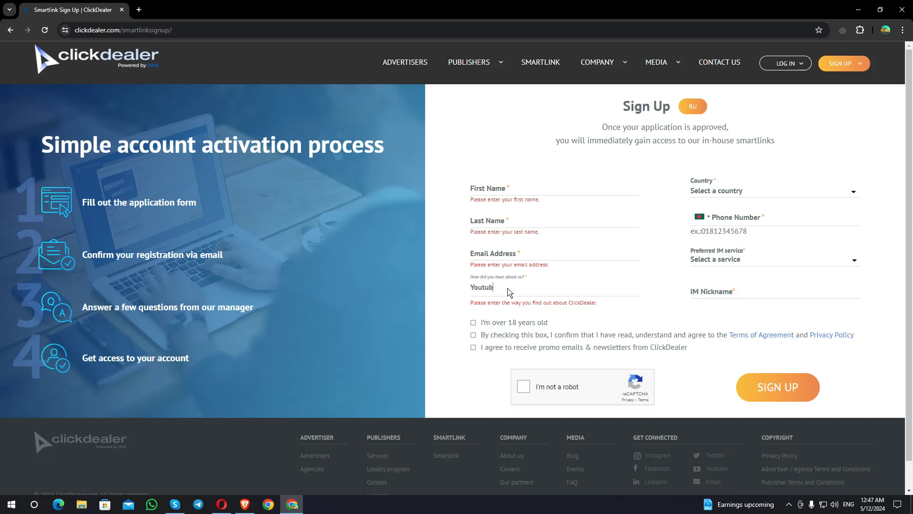
Set the country to Bangladesh in the sign-up form.
click(826, 191)
scroll(756, 249, down, 3)
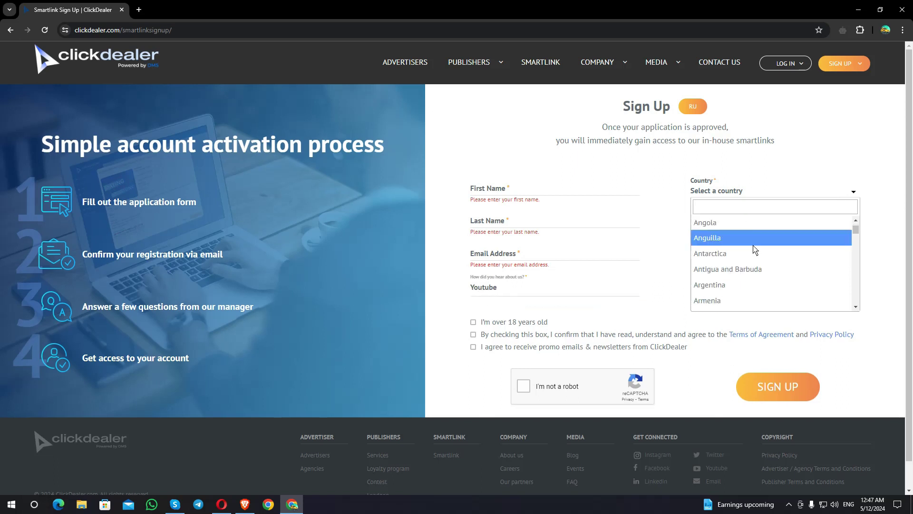
text(ba)
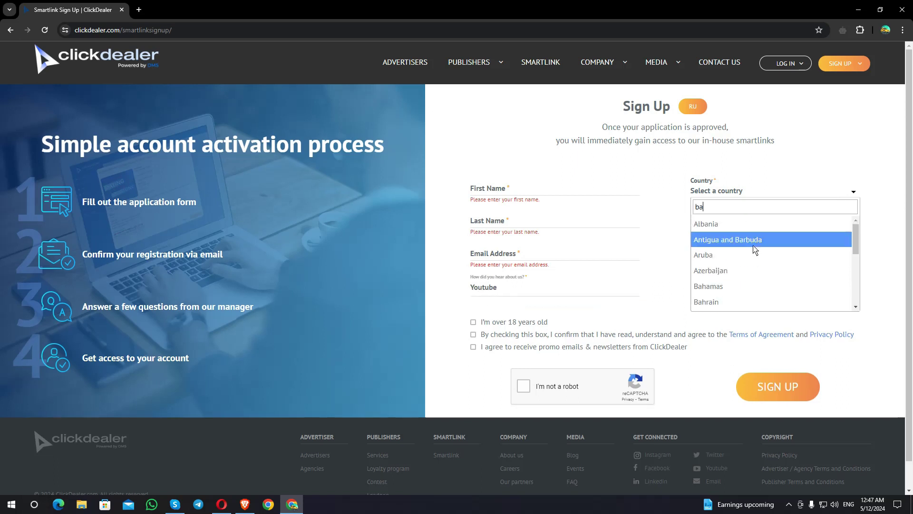
scroll(747, 266, down, 2)
scroll(739, 256, up, 1)
scroll(740, 256, up, 1)
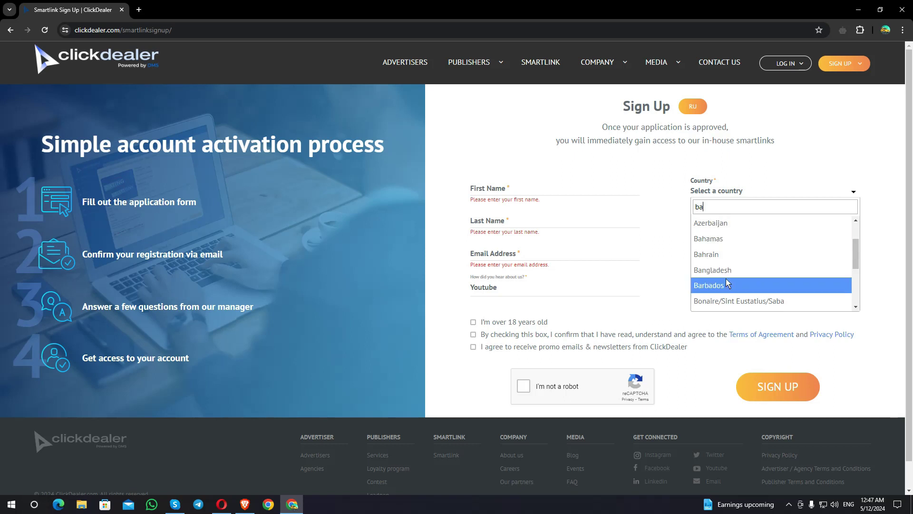
click(739, 267)
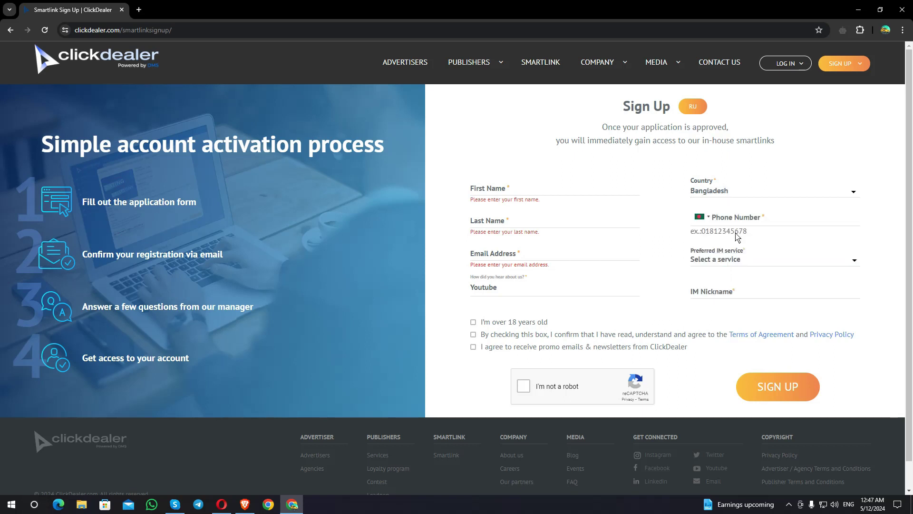
Choose Skype as the preferred IM service and go to the IM nickname field.
click(754, 259)
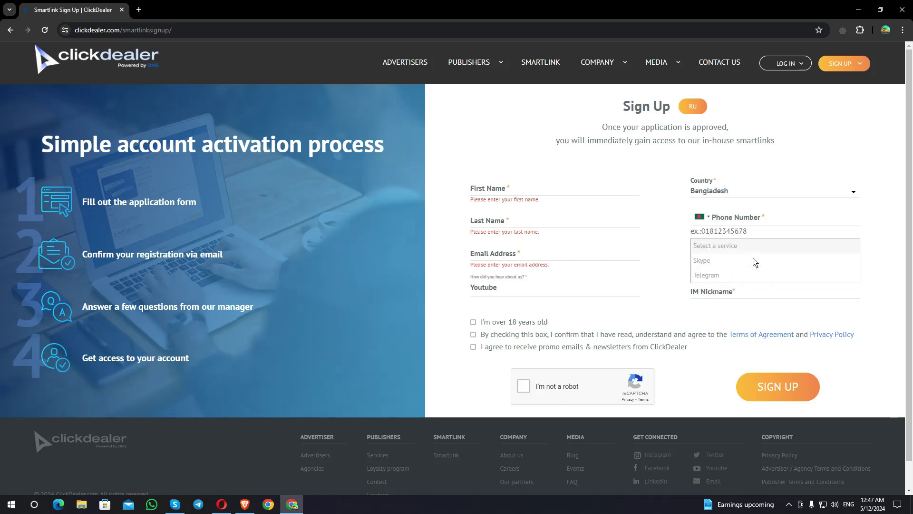
click(714, 265)
click(726, 294)
click(650, 277)
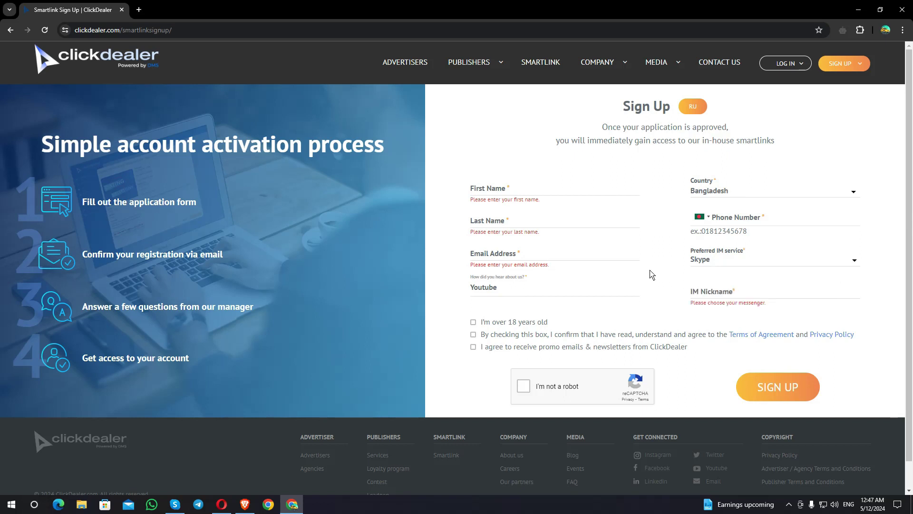
click(736, 294)
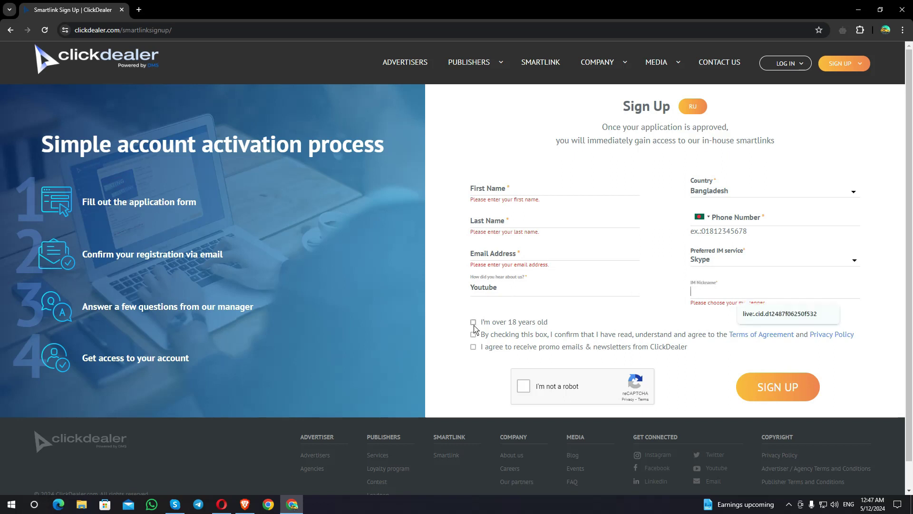
click(657, 280)
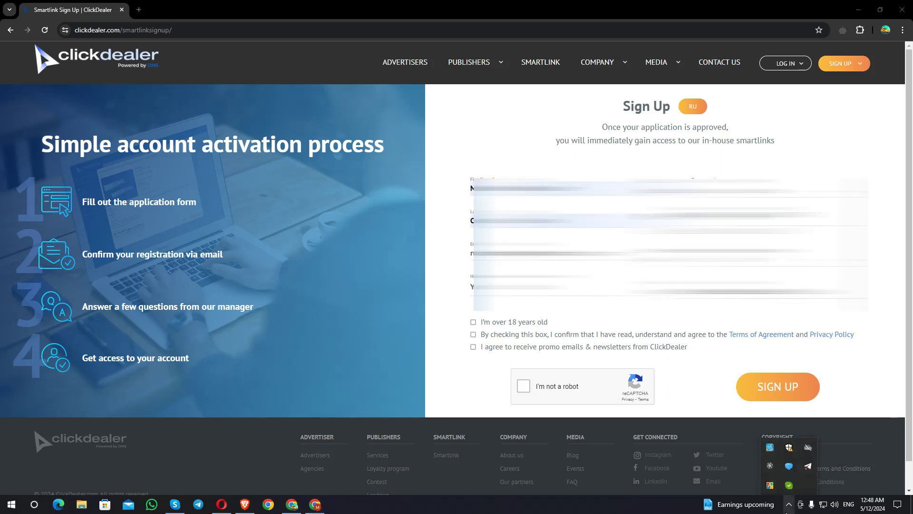
Confirm being over 18, accept the Terms of Agreement and Privacy Policy, and agree to promo emails and newsletters.
click(791, 511)
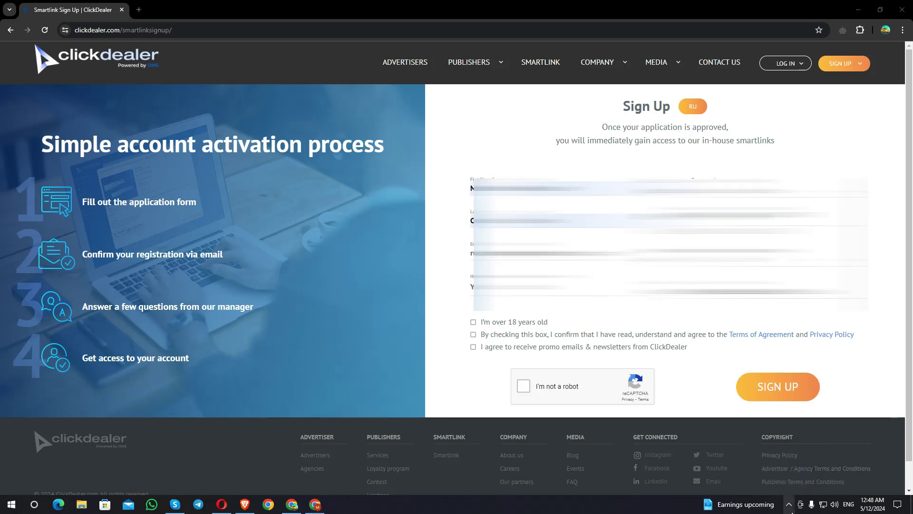
click(474, 323)
click(474, 335)
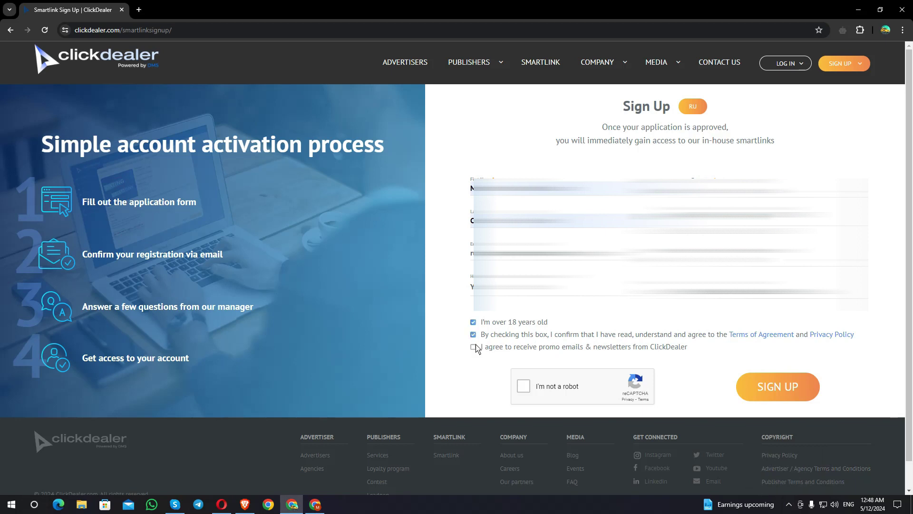
Try to complete the reCAPTCHA by selecting the squares with bicycles and verifying the selection.
click(523, 386)
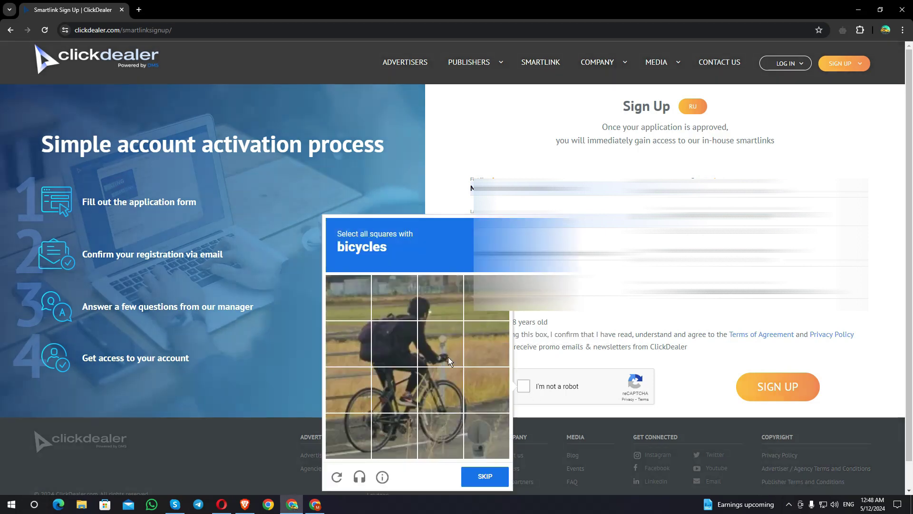
click(447, 426)
click(393, 426)
click(352, 424)
click(360, 404)
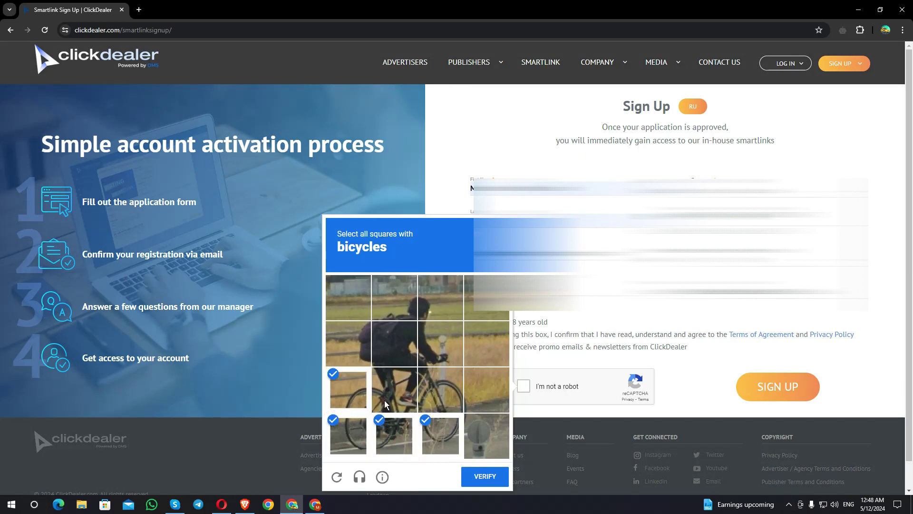
click(385, 401)
click(447, 397)
click(485, 476)
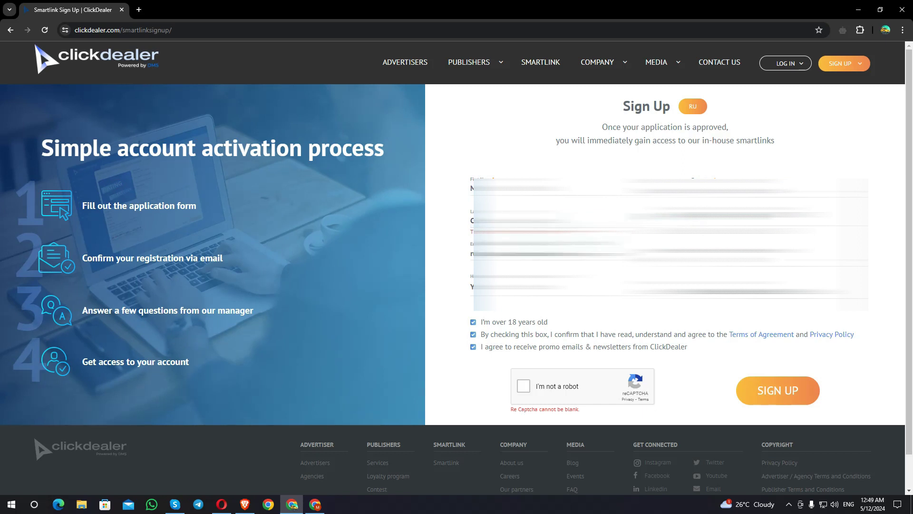
Complete the reCAPTCHA again by selecting the squares with bicycles, and submit the SmartLink application.
click(524, 386)
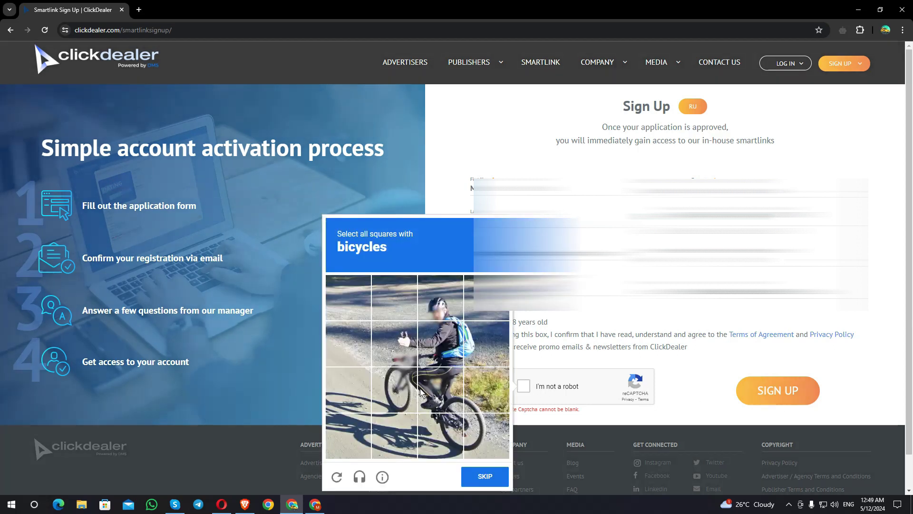
click(402, 388)
click(397, 343)
click(438, 387)
click(485, 434)
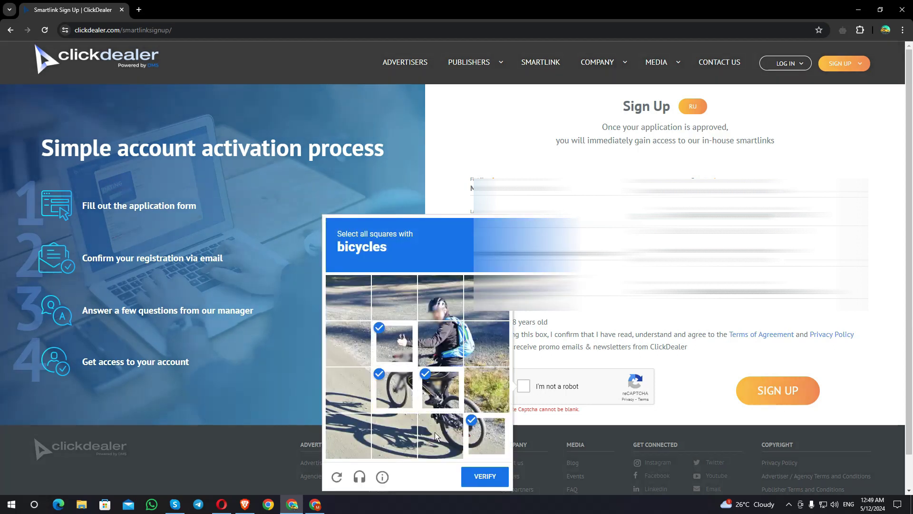
click(494, 477)
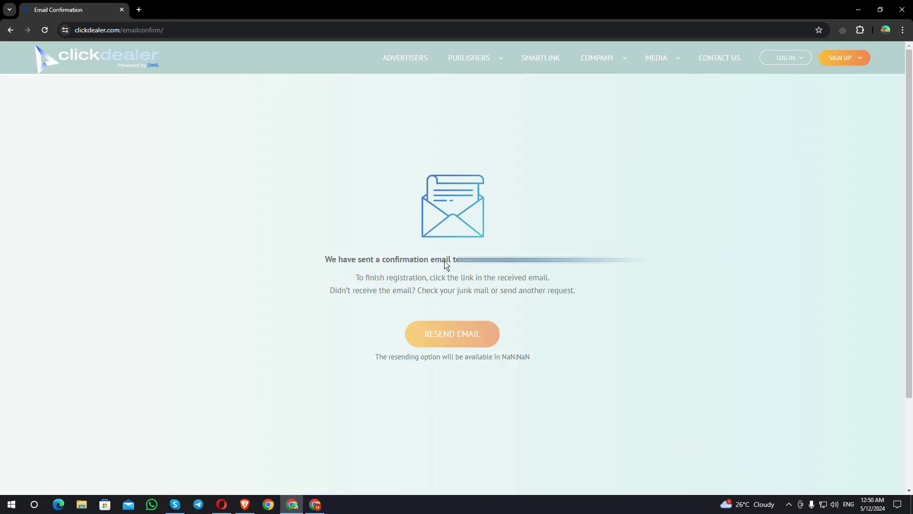
Switch to the other Chrome window, go to Gmail and open the ClickDealer Smartlink email verification message.
drag(464, 268, 326, 258)
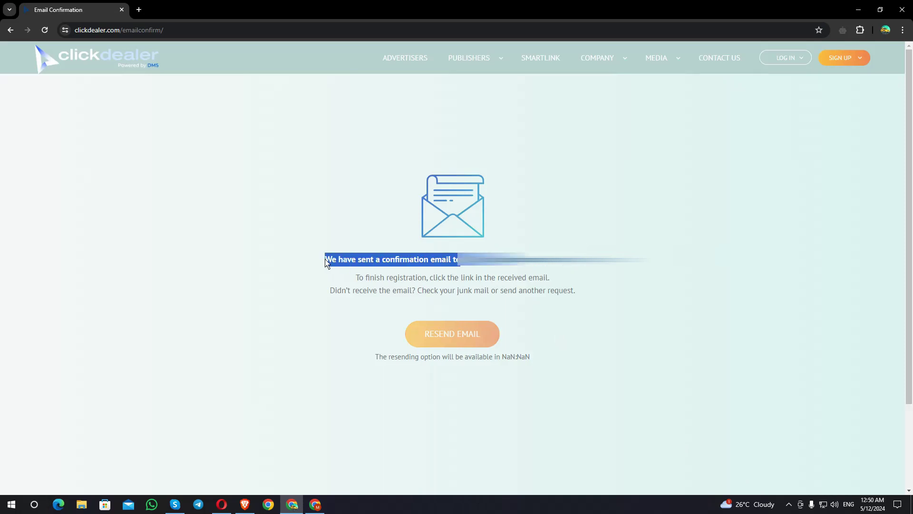
click(316, 506)
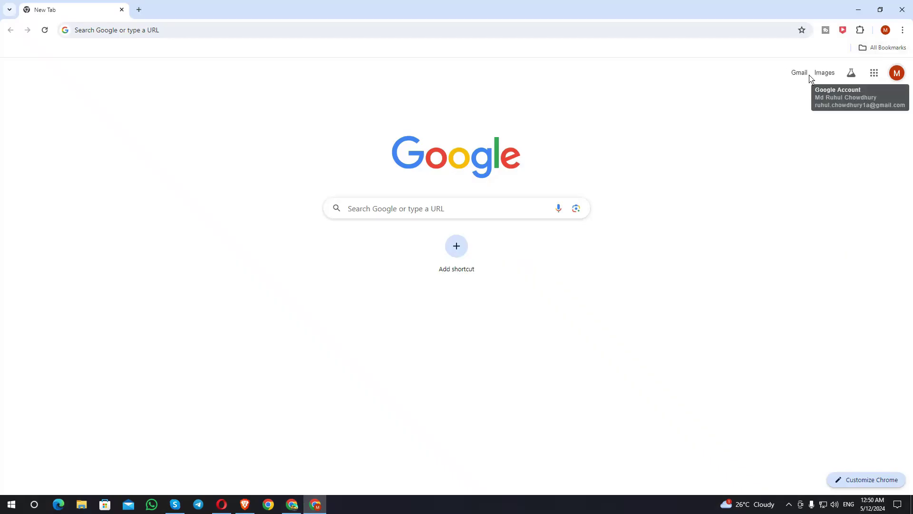
click(799, 72)
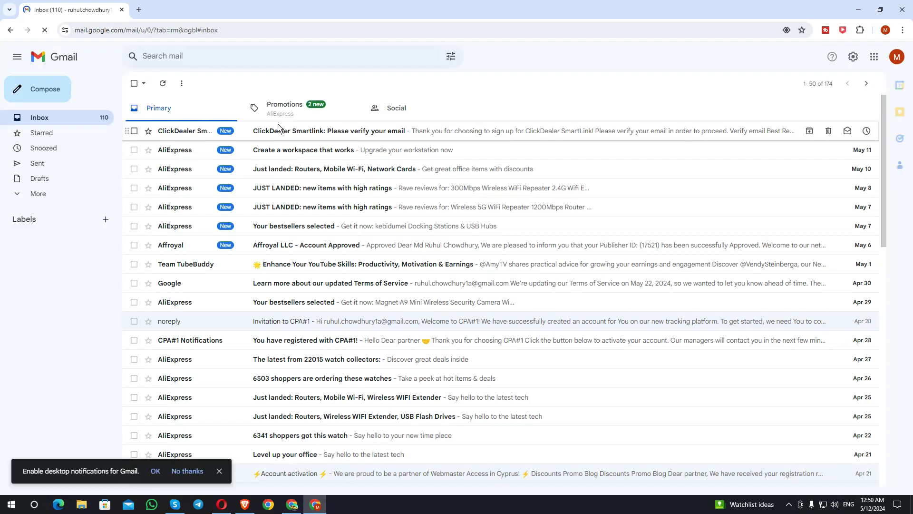
click(278, 134)
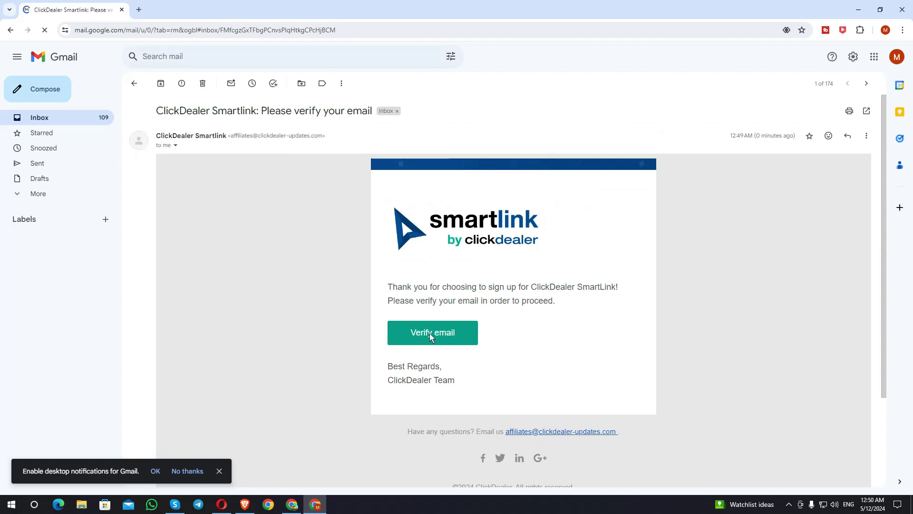
Copy the Verify email link and load that verification link with its token in the ClickDealer browser window.
right_click(429, 333)
click(449, 417)
click(296, 505)
click(166, 31)
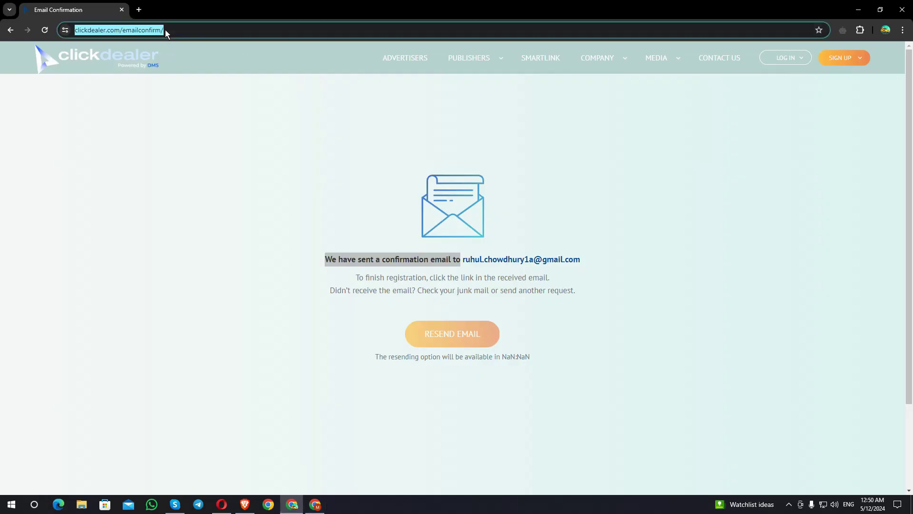
key(ctrl+v)
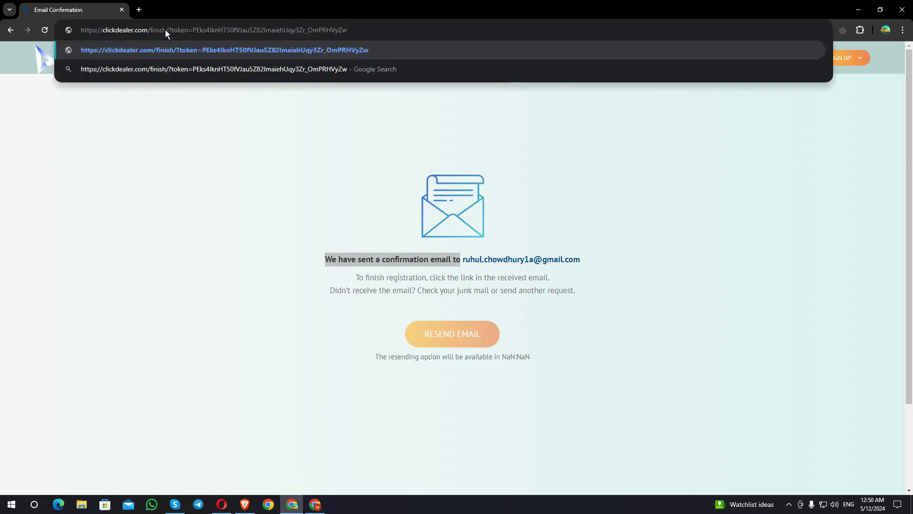
key(Return)
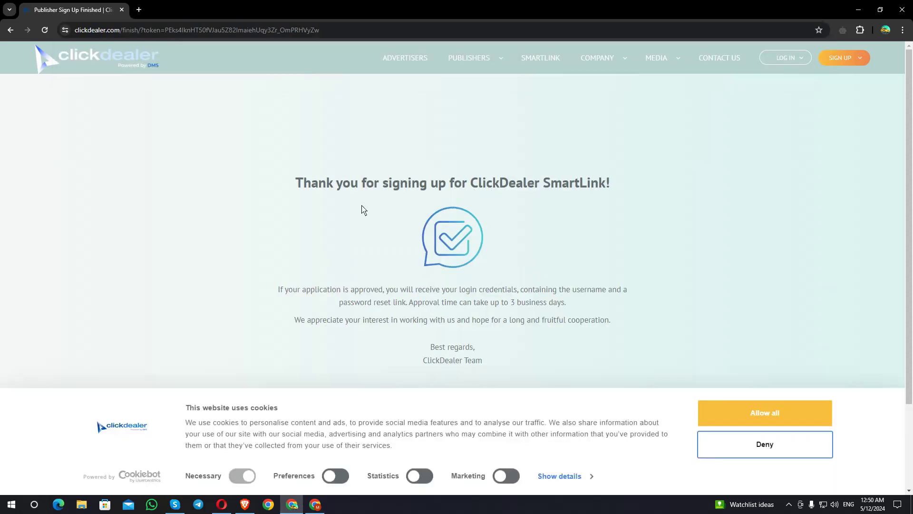
Read the sign-up completion notice about the login credentials and the approval time.
drag(325, 290, 636, 296)
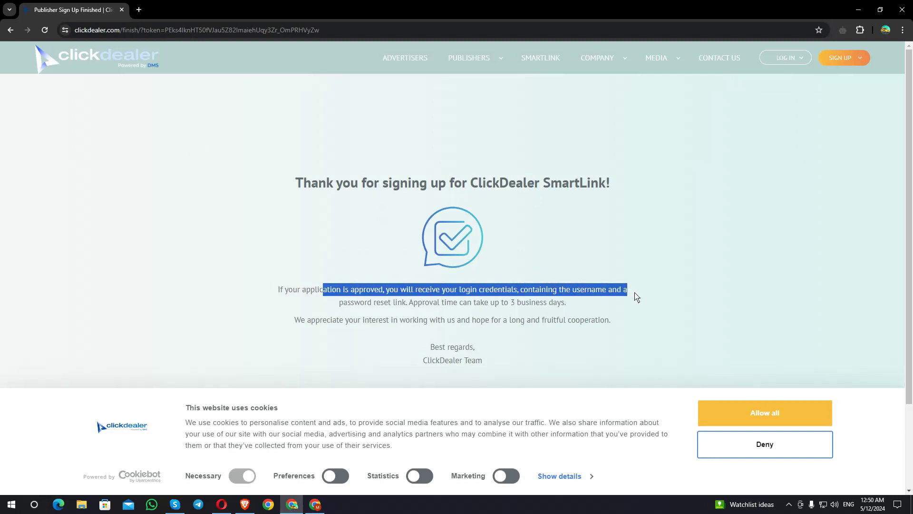
drag(572, 305, 275, 287)
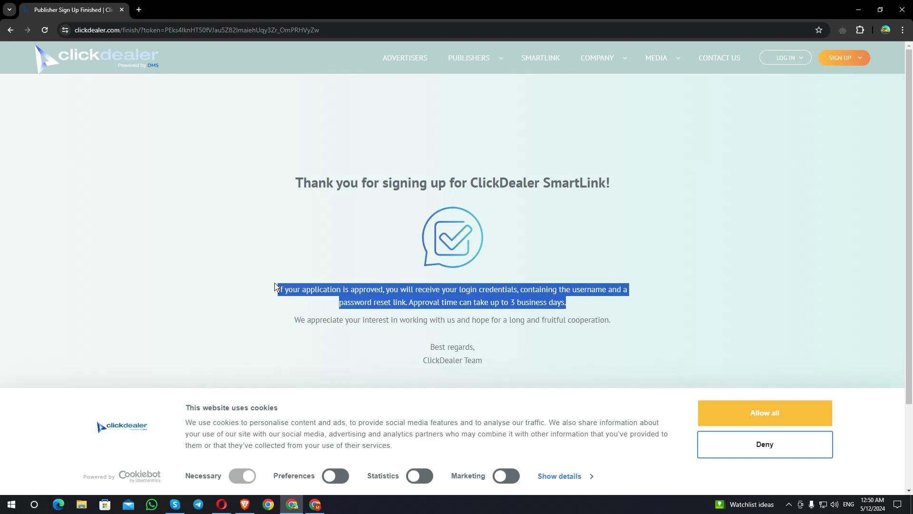
scroll(414, 267, down, 2)
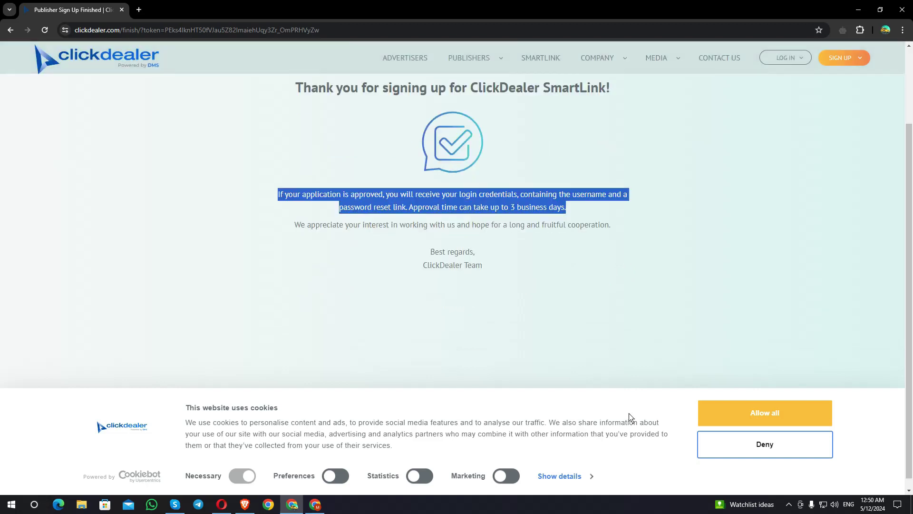
Allow all cookies on the ClickDealer sign-up completion page.
click(771, 417)
scroll(501, 284, up, 2)
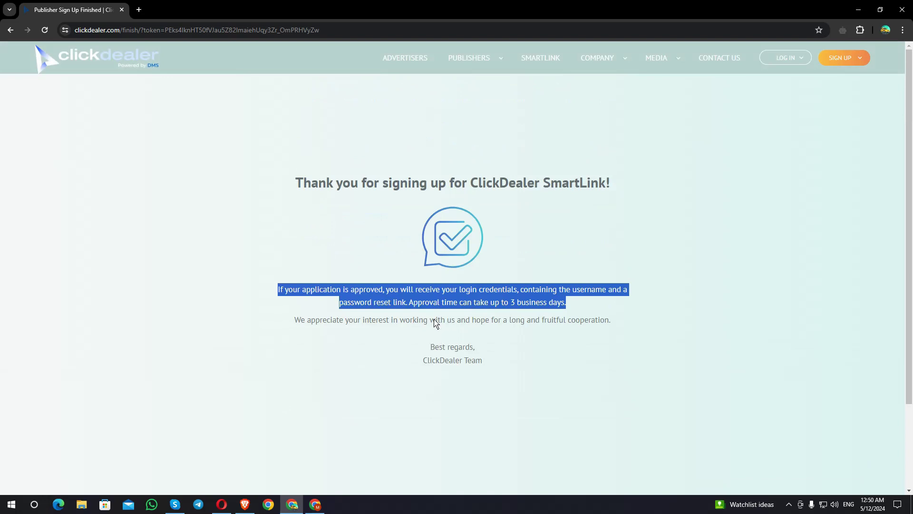
Review the full SmartLink thank-you message, including the heading, the approval paragraph and the closing cooperation line.
drag(429, 322, 294, 321)
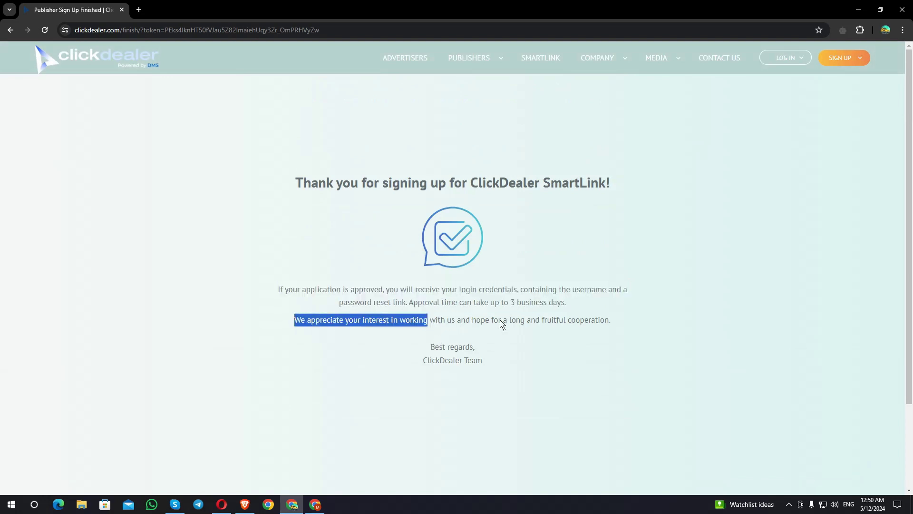
drag(625, 324, 278, 286)
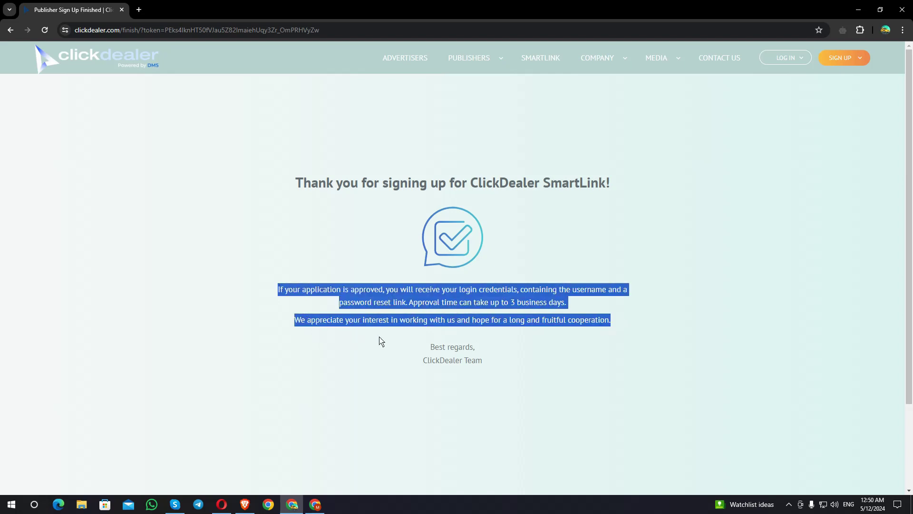
double_click(411, 307)
click(523, 300)
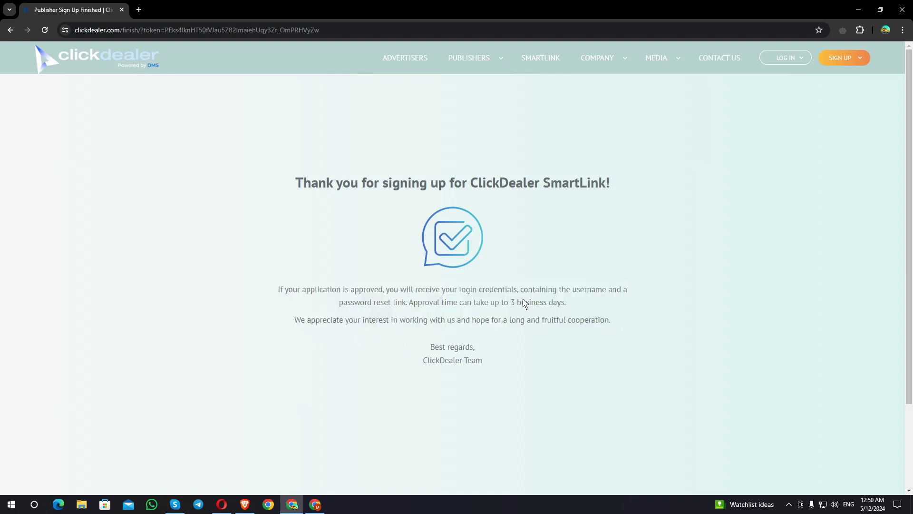
double_click(523, 300)
scroll(414, 279, down, 1)
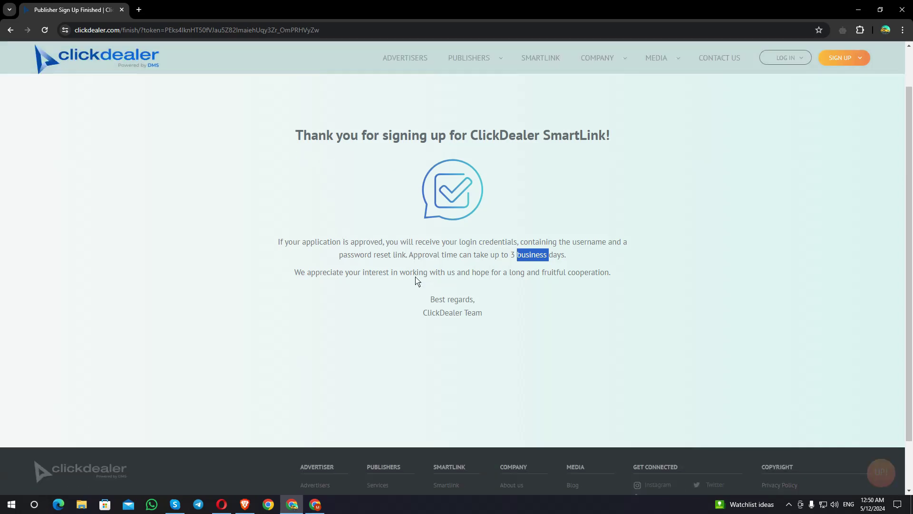
scroll(414, 278, up, 1)
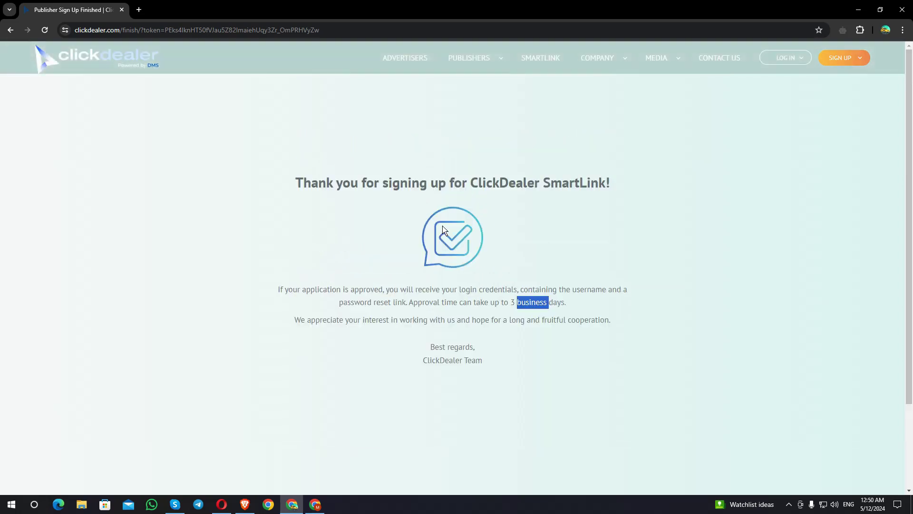
drag(541, 187, 300, 183)
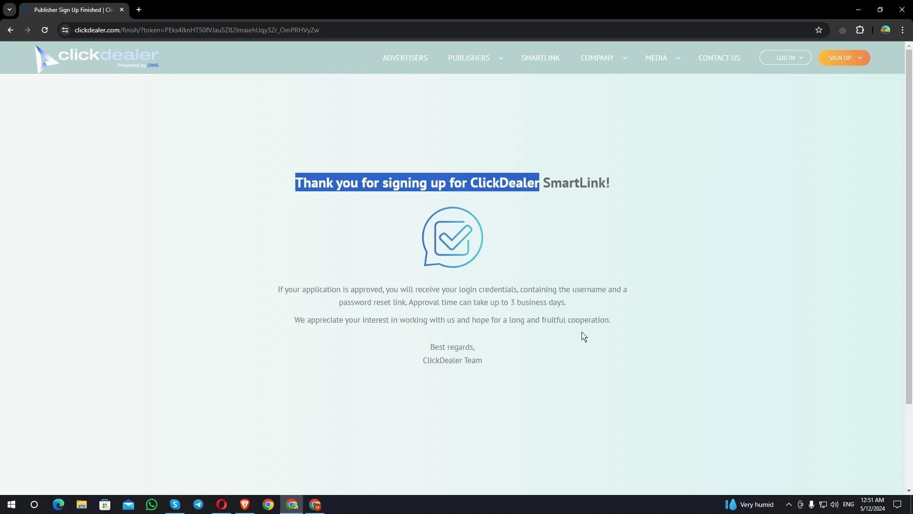
drag(620, 327, 276, 289)
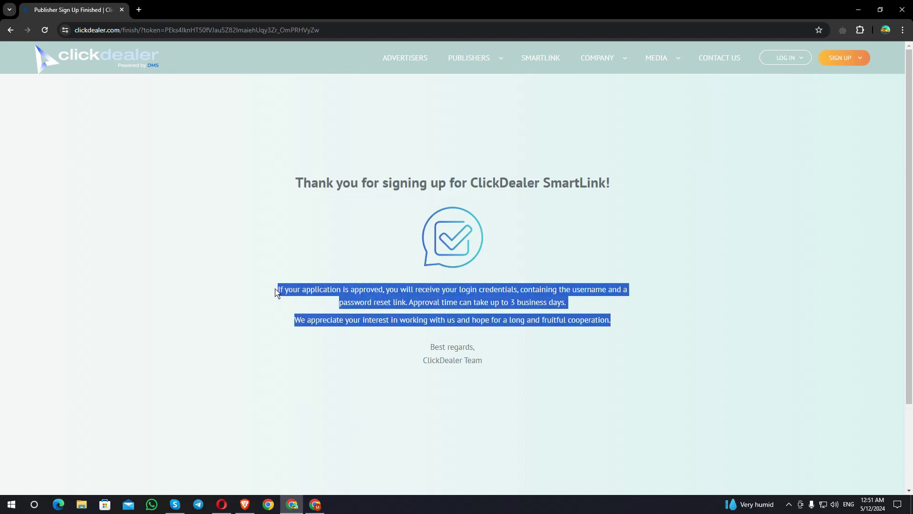